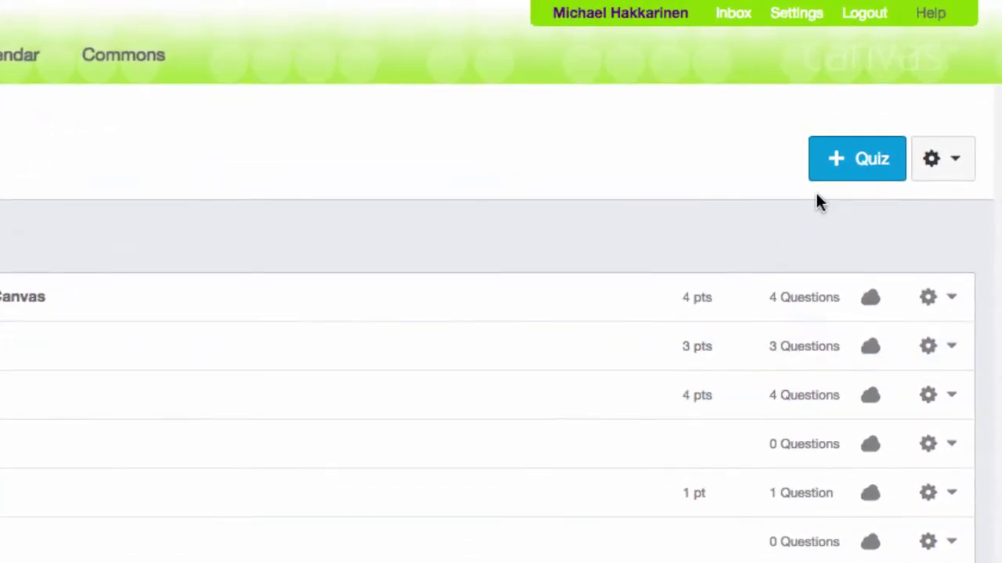
- Start a new quiz and title it 'My First Canvas Quiz'
left_click(853, 176)
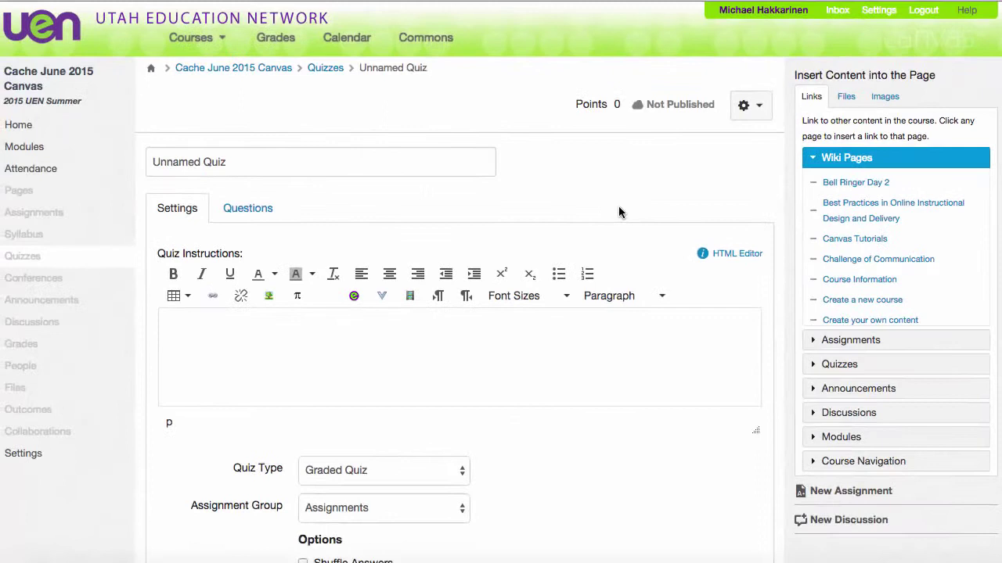
left_click(240, 162)
key("shift+alt+Left")
key("shift+alt+Left")
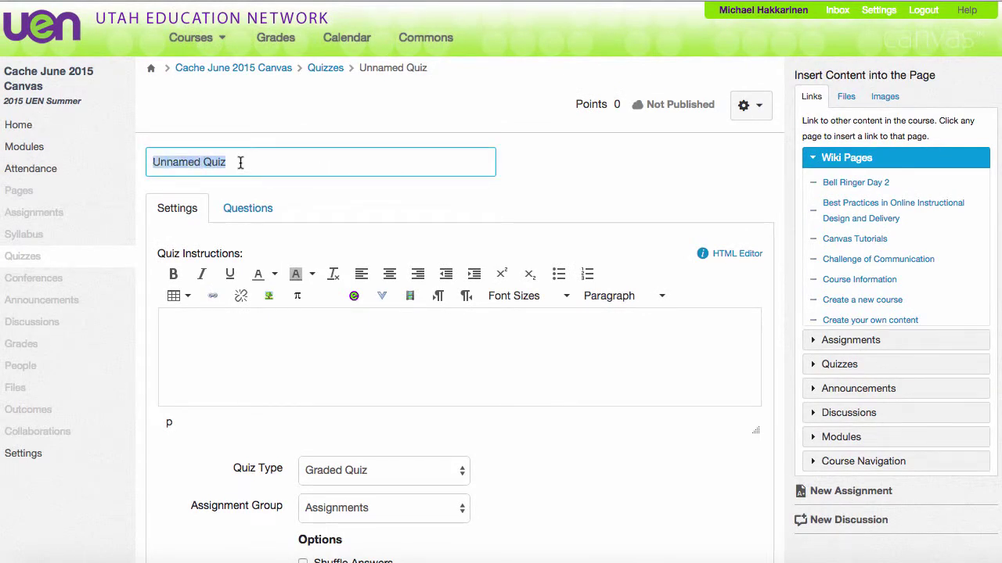
key("BackSpace")
type("My First Can")
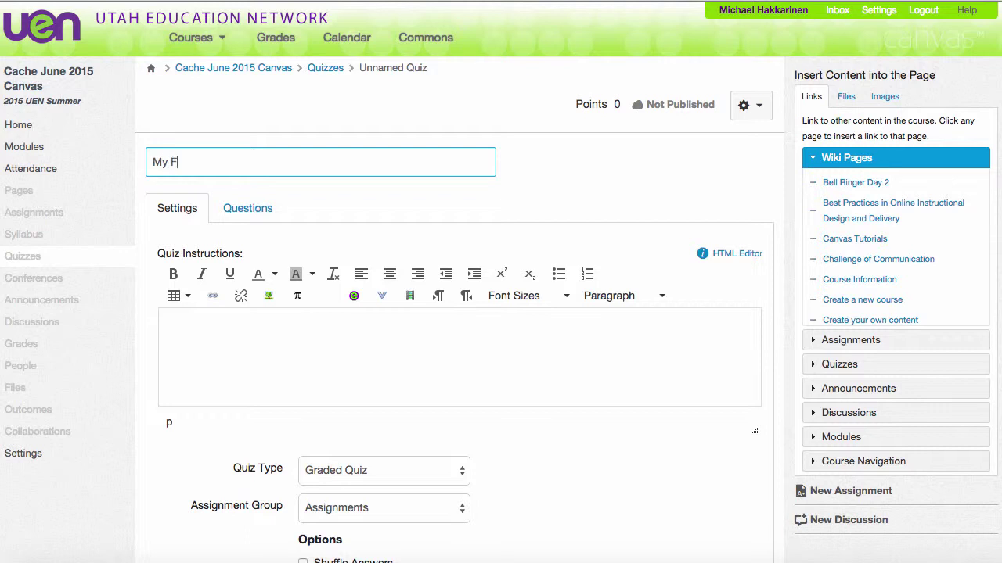
type("vas Quiz")
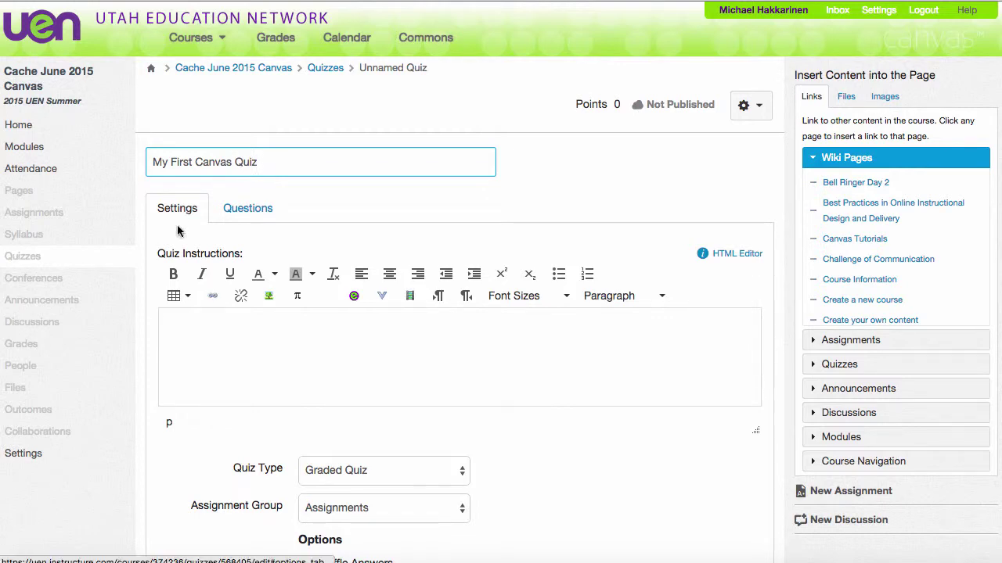
- Add the instructions 'Please do your best to complete the quiz with correct answers.'
left_click(202, 328)
type("Please do your ")
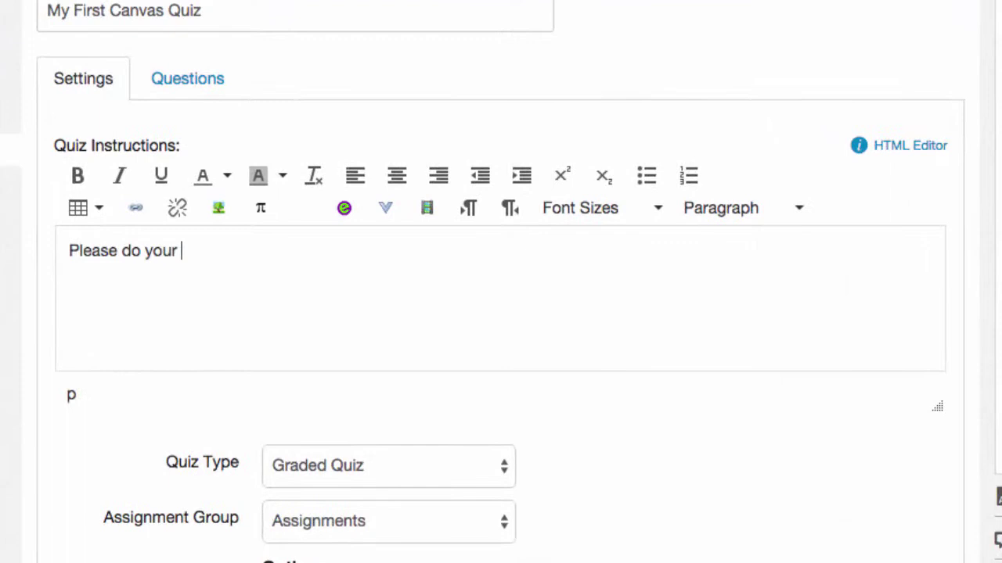
type("best to complete the quiz with correct answers.")
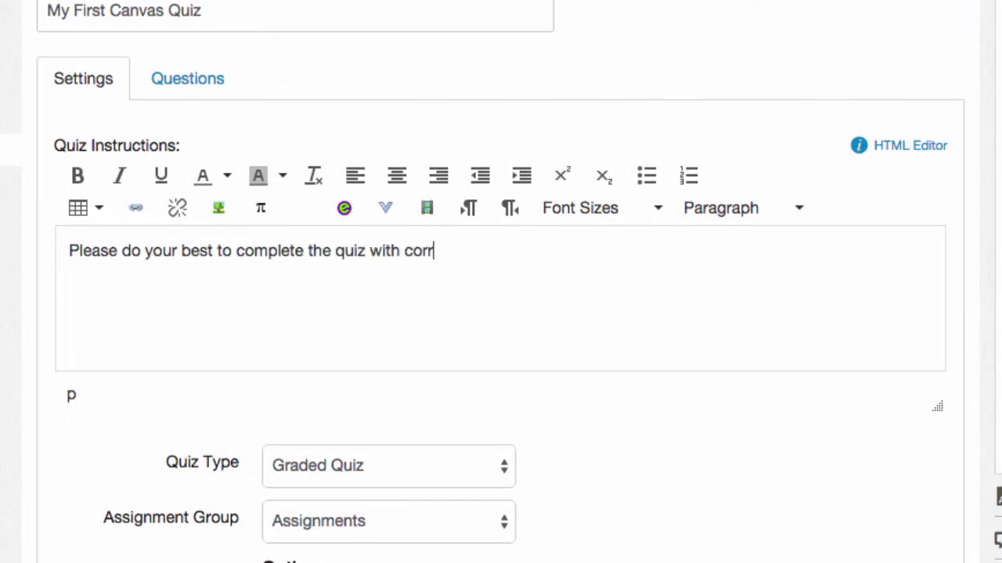
key("Return")
key("Return")
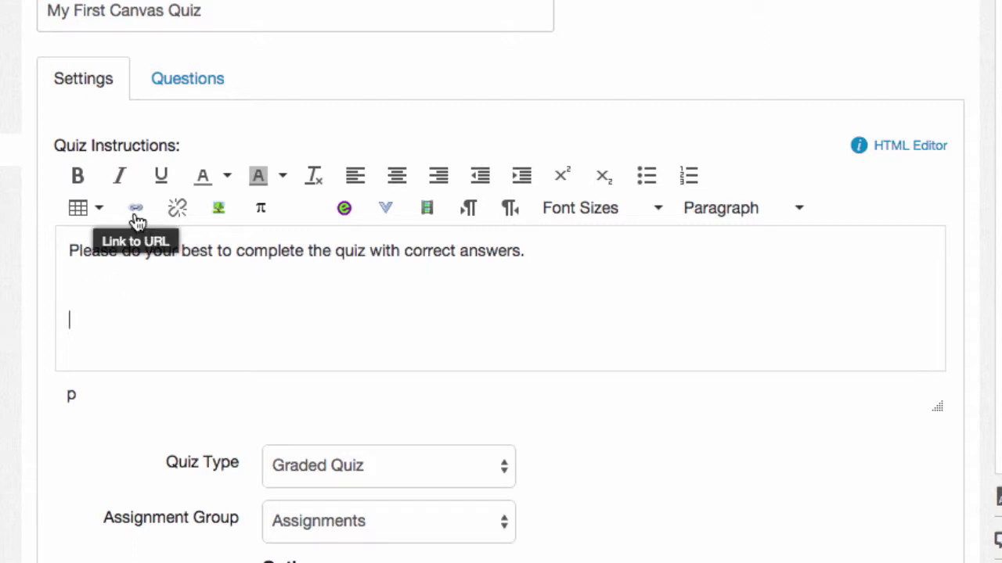
left_click(348, 218)
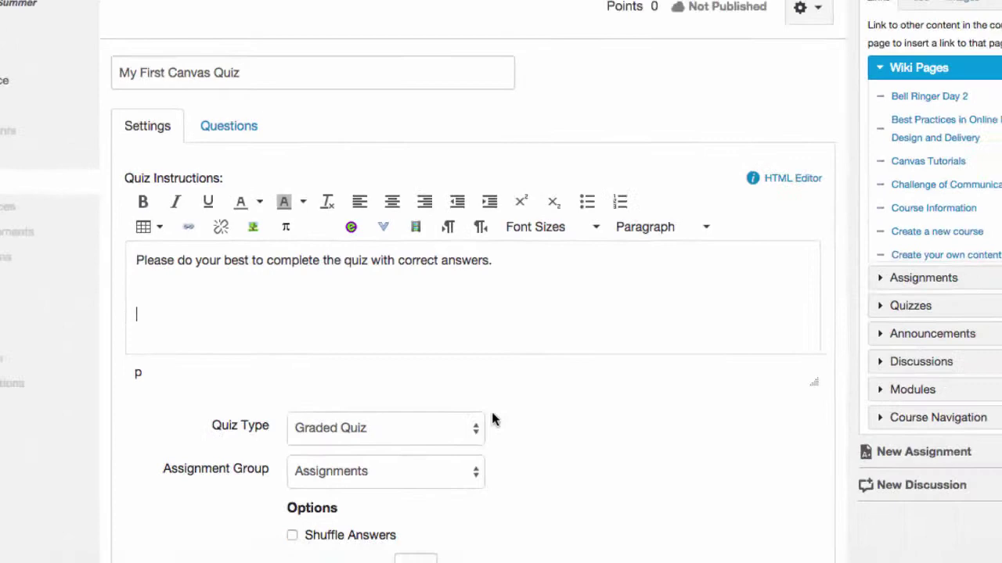
scroll(491, 426, "down", 3)
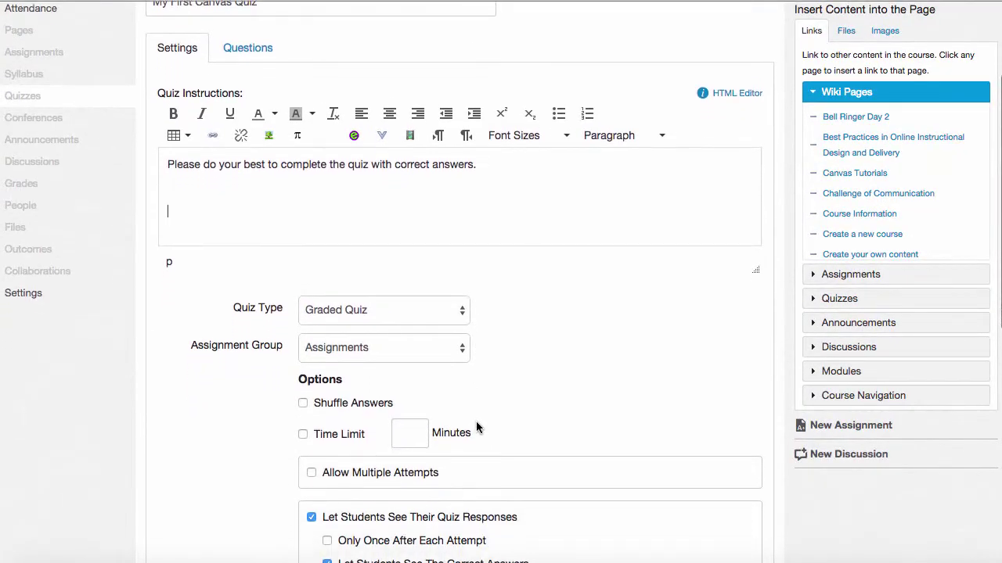
left_click(456, 314)
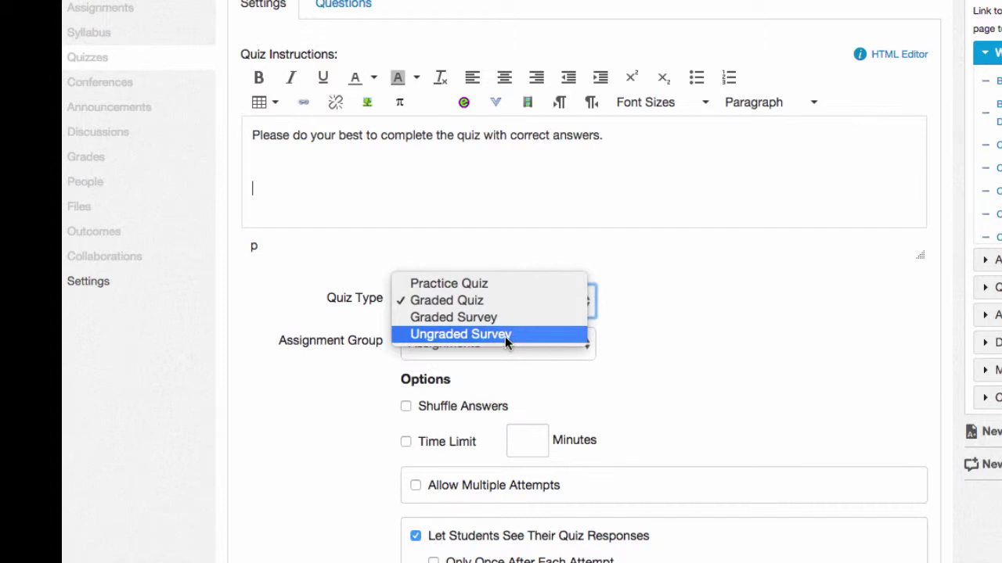
left_click(616, 331)
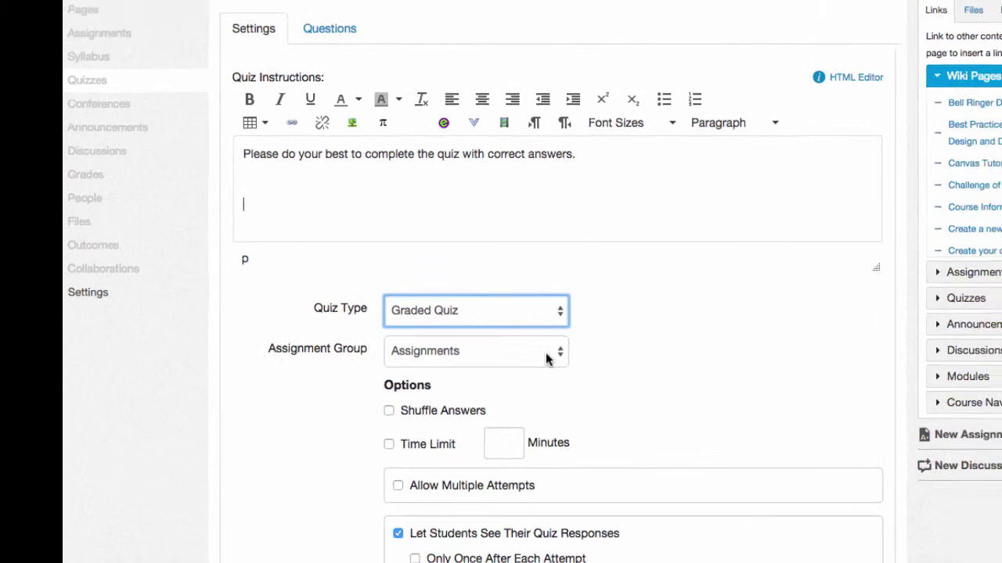
left_click(572, 350)
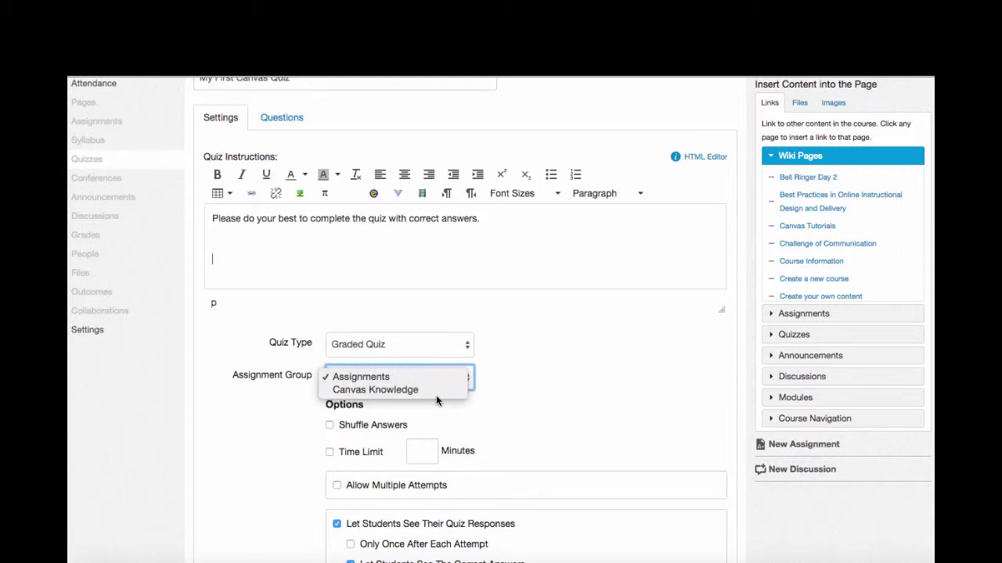
- Keep the Assignments group and turn on Shuffle Answers, leaving the time limit off
left_click(514, 423)
scroll(514, 423, "down", 2)
scroll(514, 422, "down", 1)
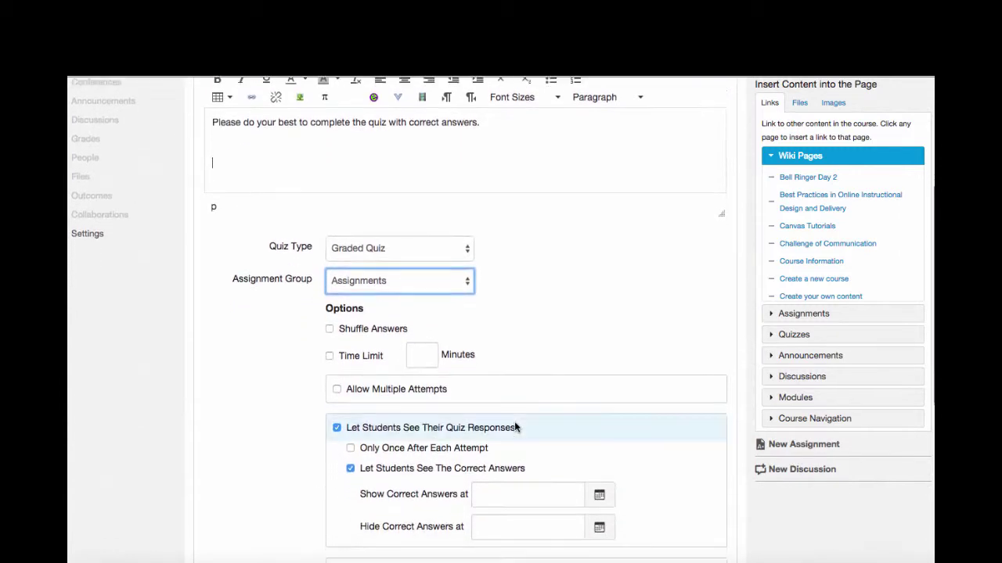
left_click(330, 330)
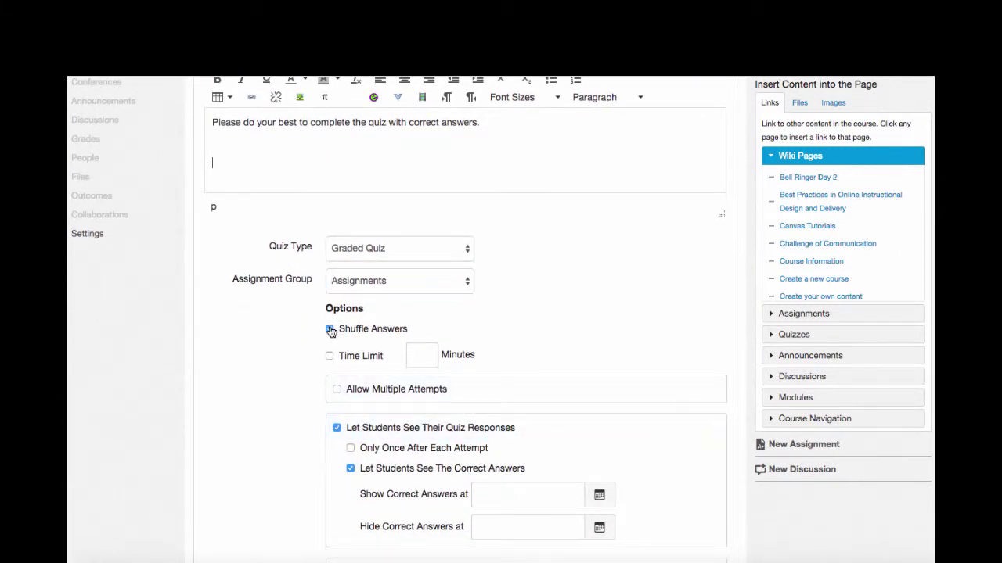
scroll(330, 331, "down", 1)
left_click(330, 335)
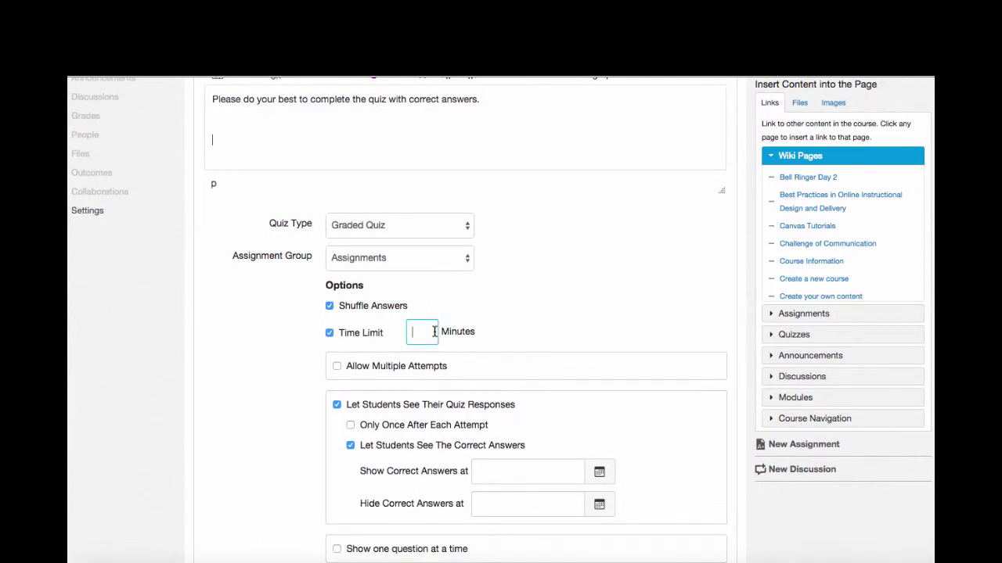
scroll(434, 331, "down", 3)
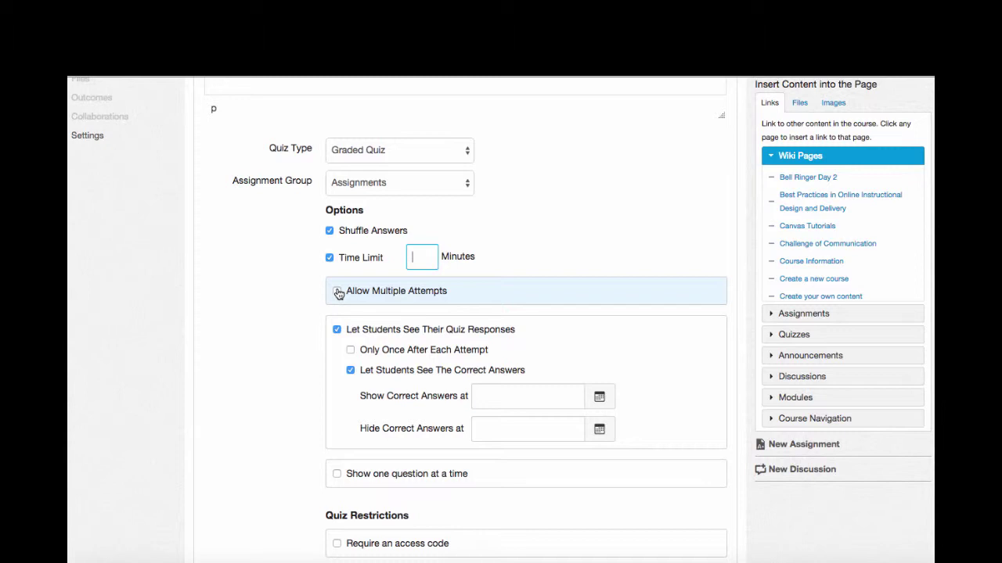
left_click(329, 260)
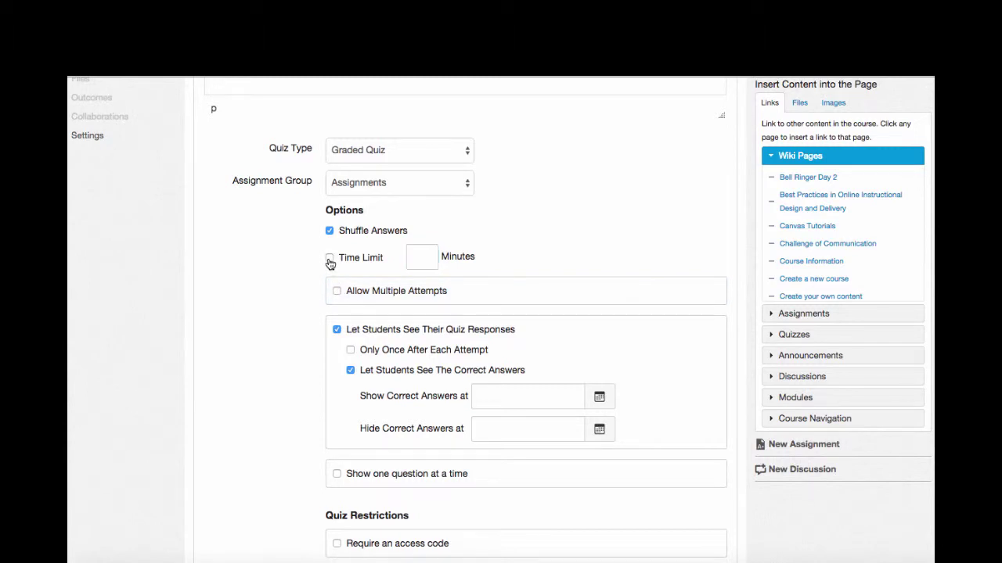
- Allow multiple attempts, keep the Highest score, and cap allowed attempts at 3
left_click(338, 291)
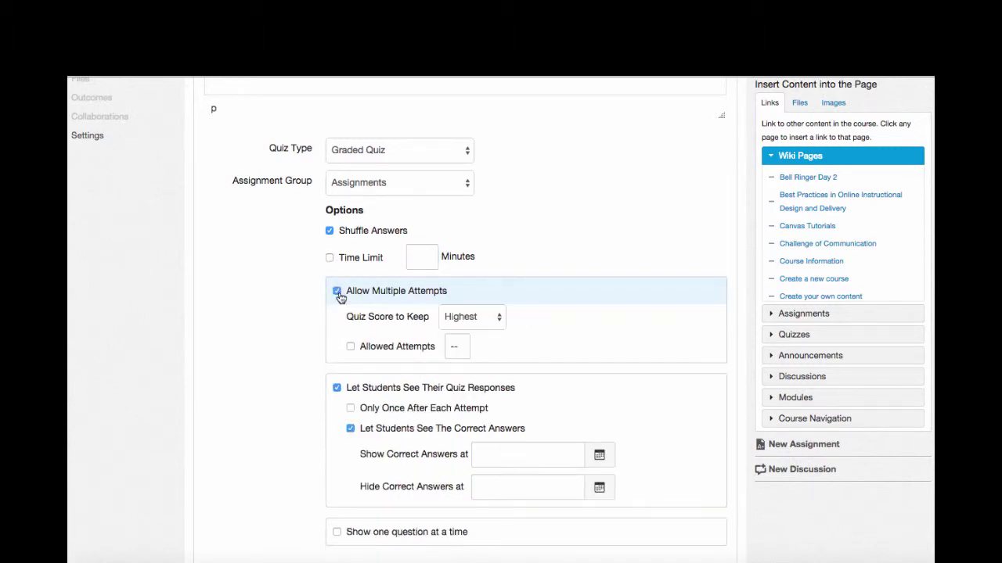
left_click(495, 318)
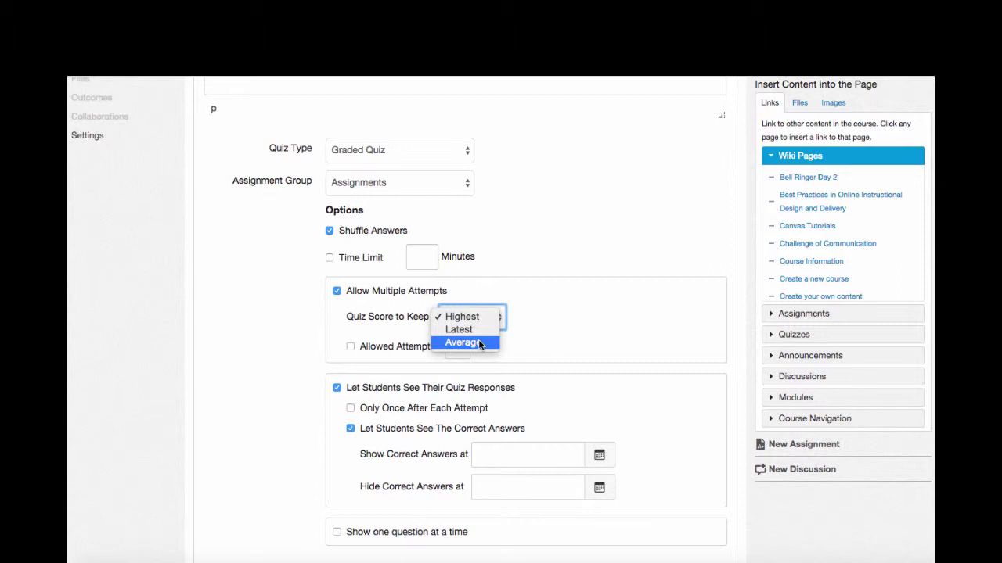
left_click(540, 350)
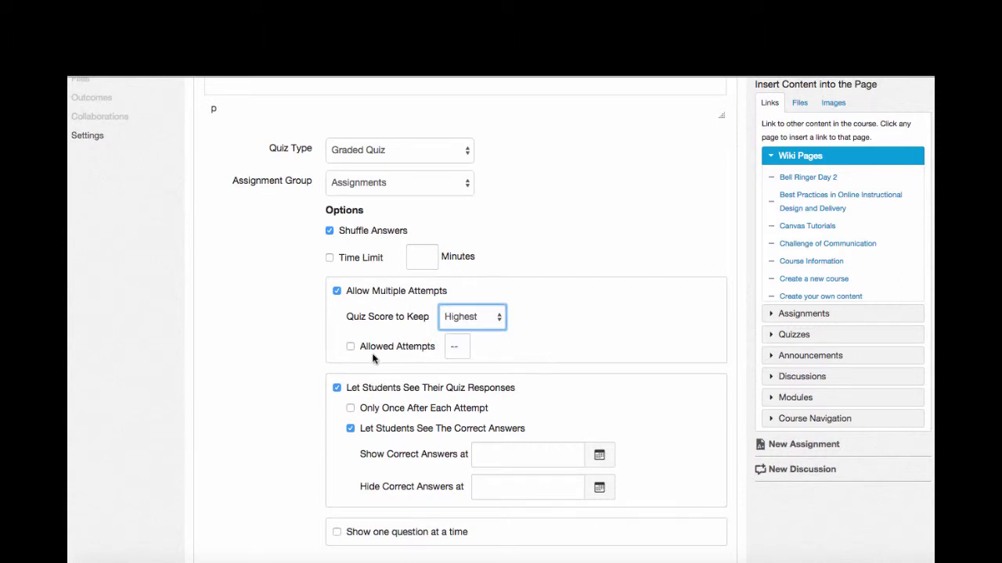
left_click(351, 347)
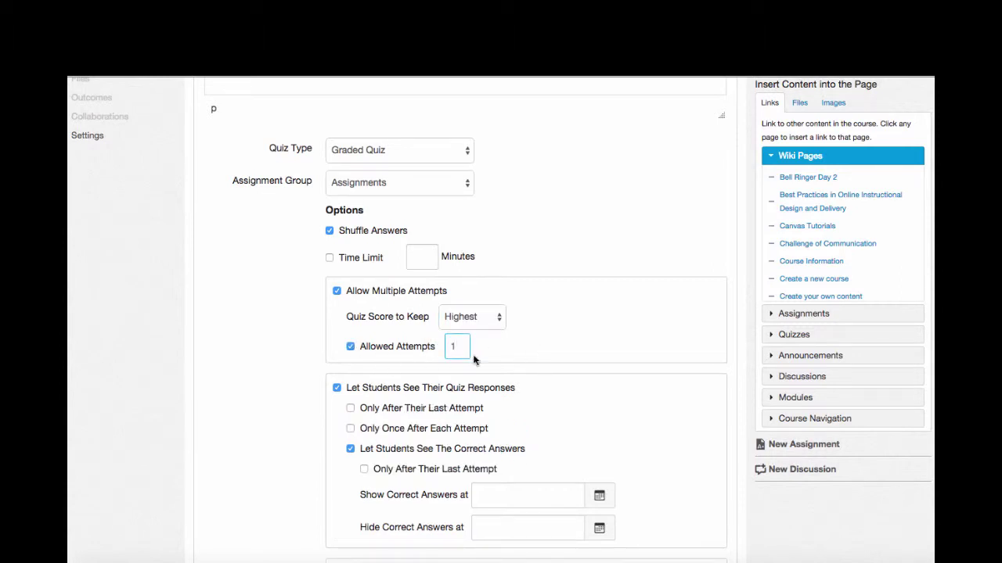
key("BackSpace")
type("3")
left_click(529, 350)
- Set correct answers to be shown starting May 31, 2015
scroll(464, 316, "down", 3)
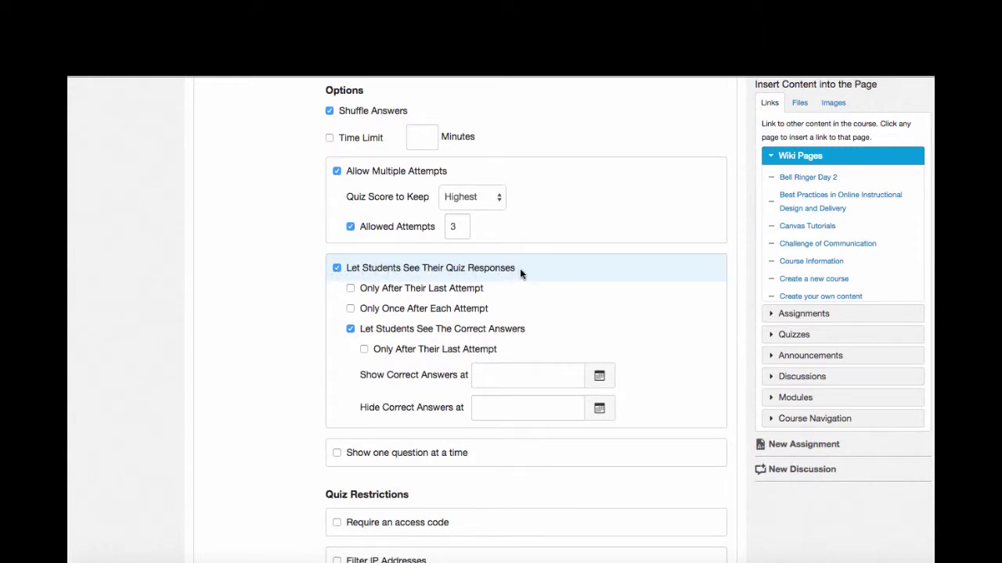
left_click(351, 288)
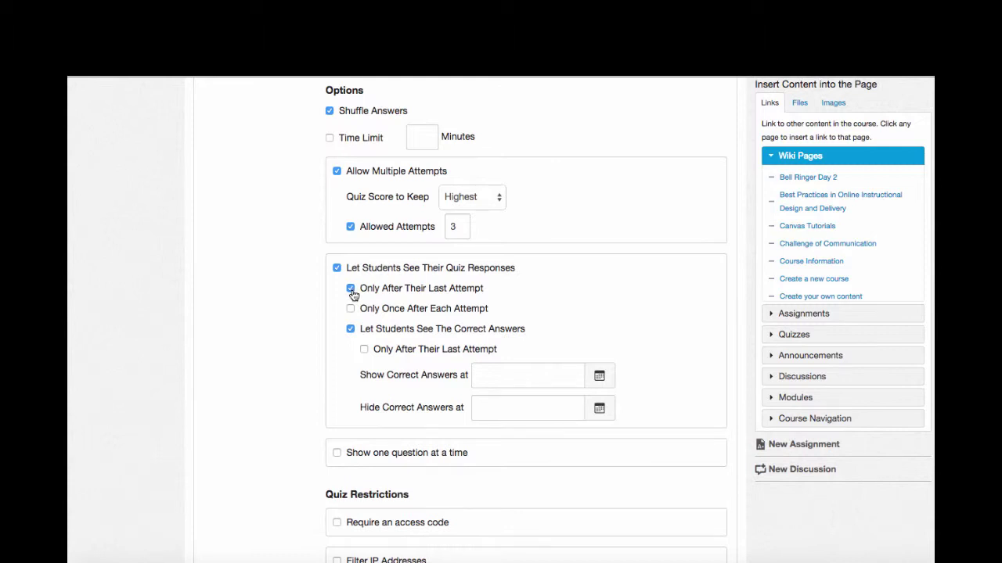
left_click(351, 289)
left_click(351, 309)
left_click(351, 309)
left_click(489, 376)
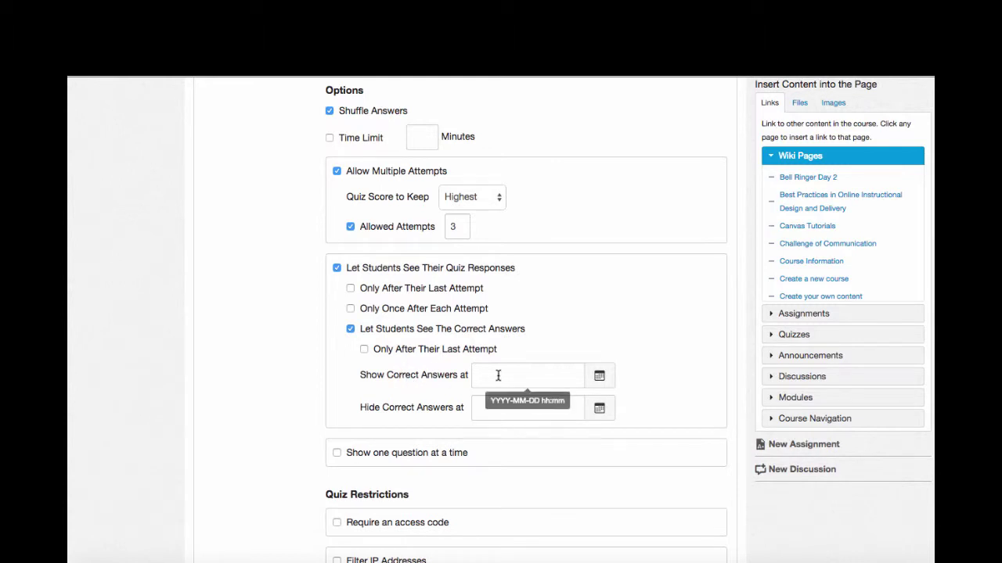
left_click(599, 378)
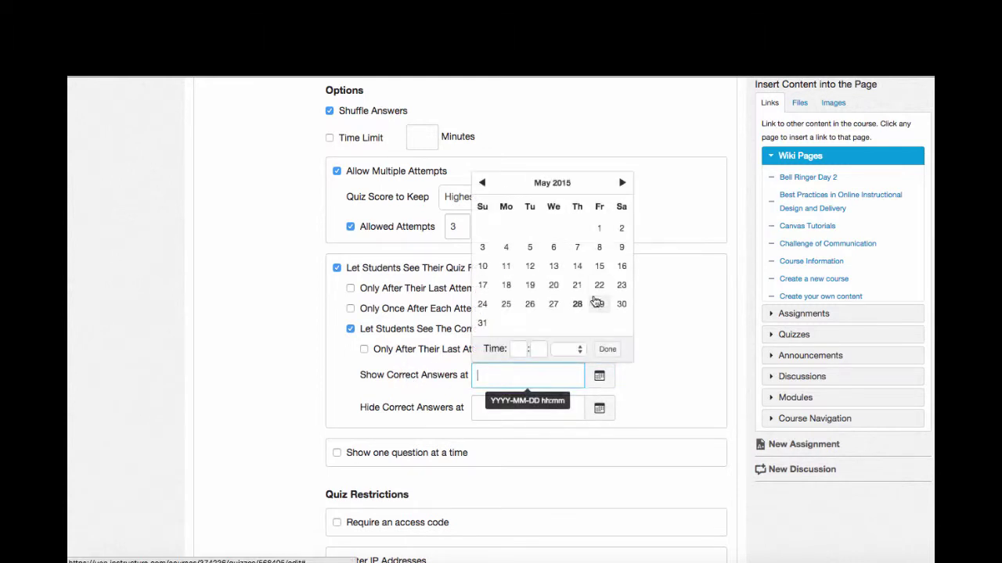
left_click(482, 324)
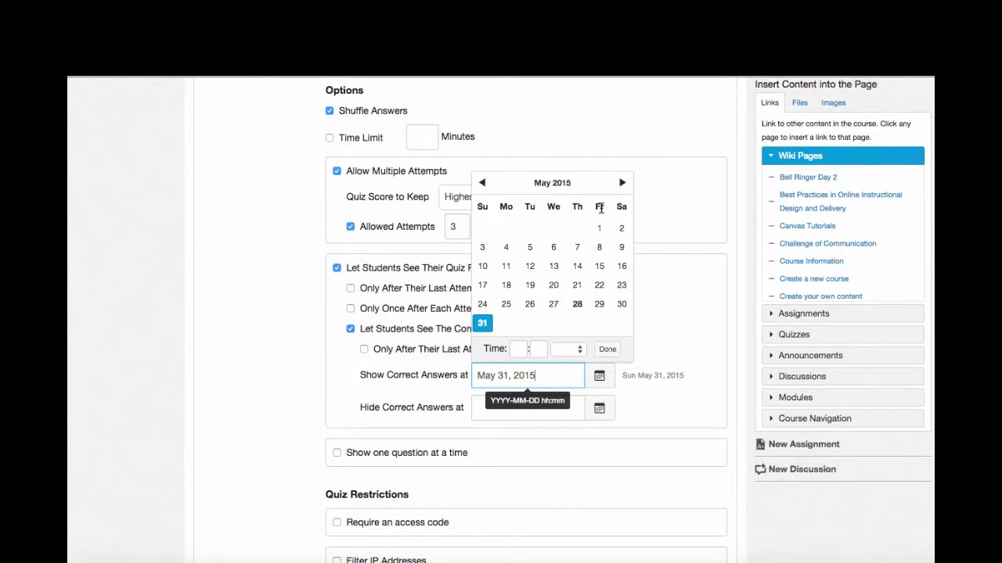
left_click(608, 349)
- Hide correct answers again on June 1, 2015
scroll(511, 403, "down", 2)
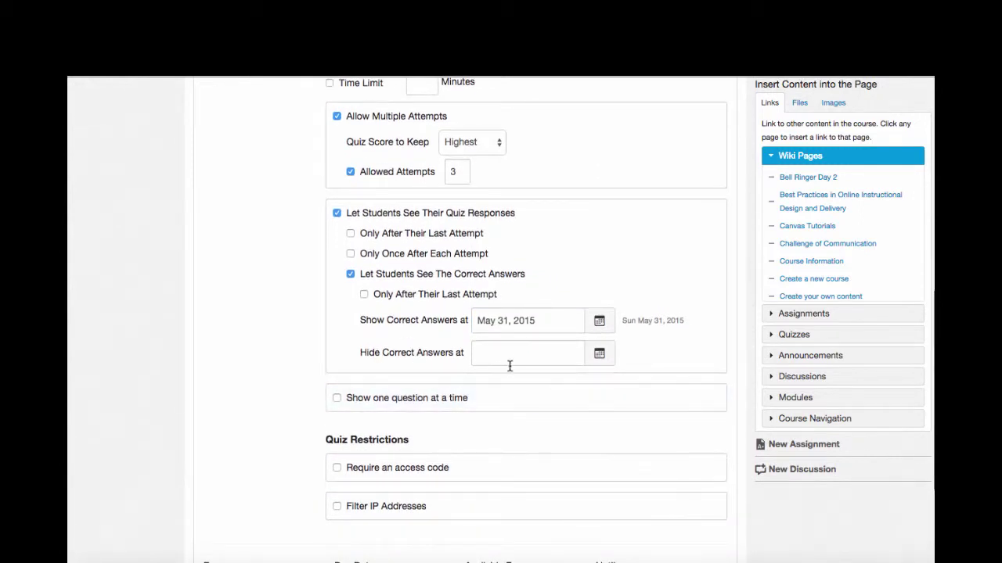
left_click(599, 356)
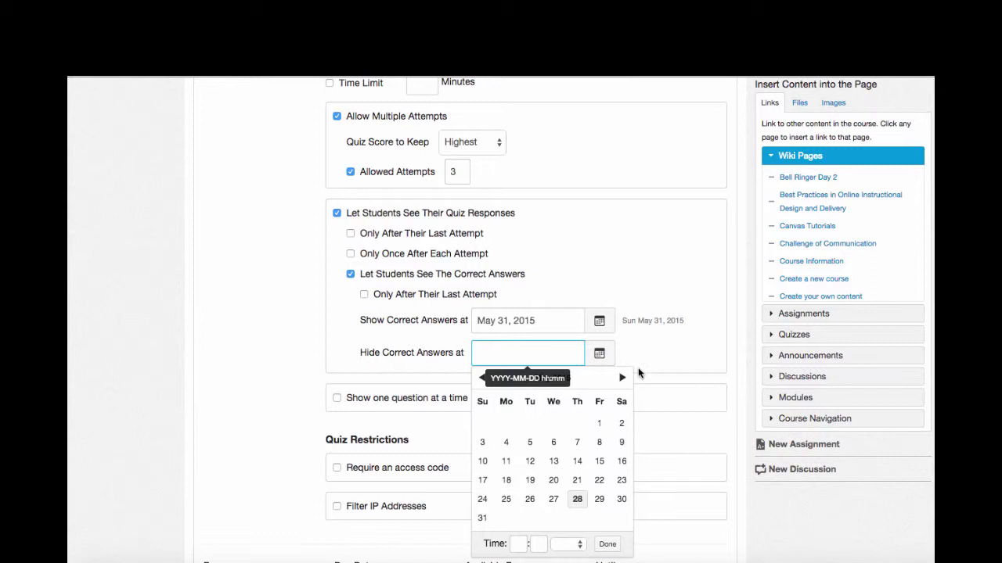
left_click(623, 379)
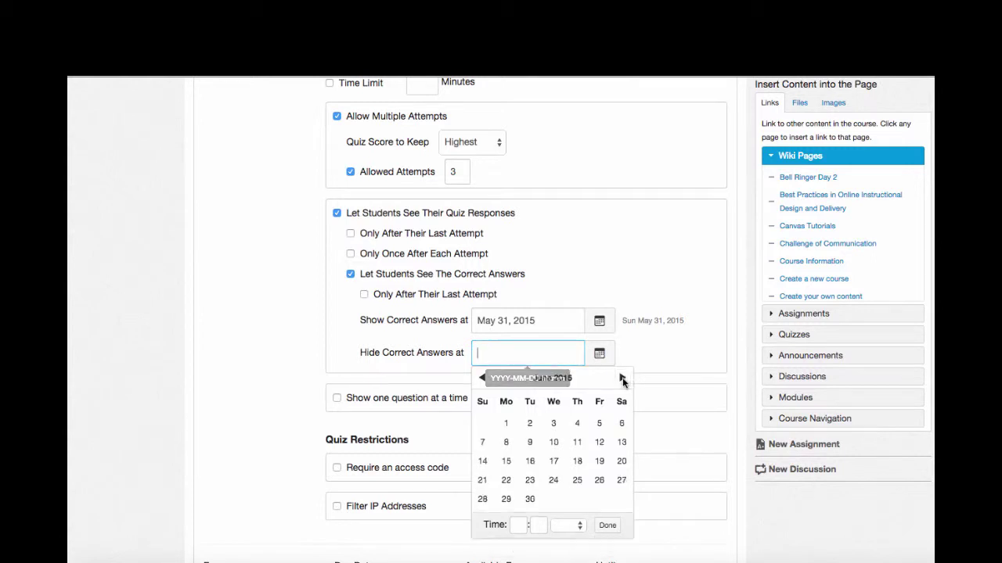
left_click(507, 425)
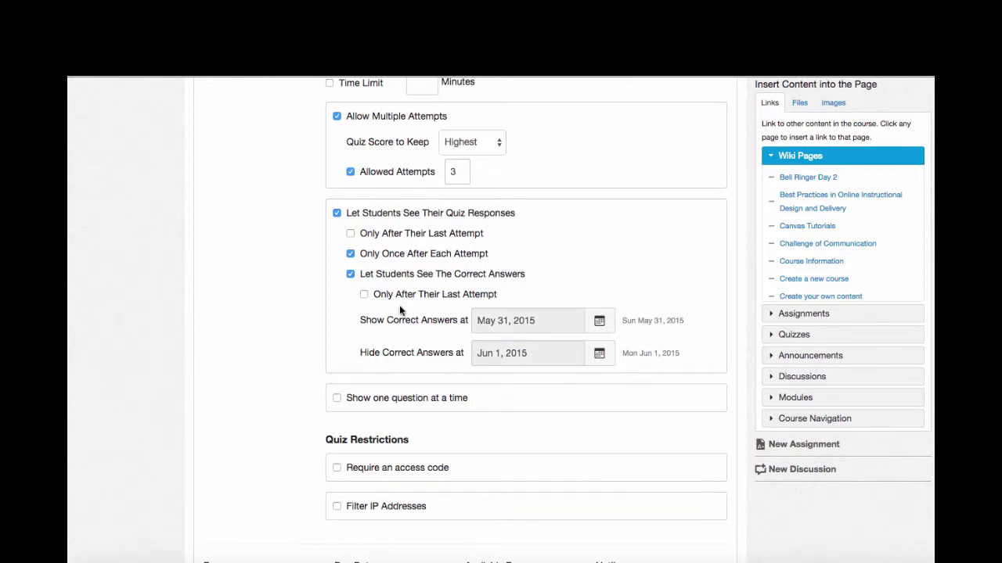
scroll(323, 321, "down", 2)
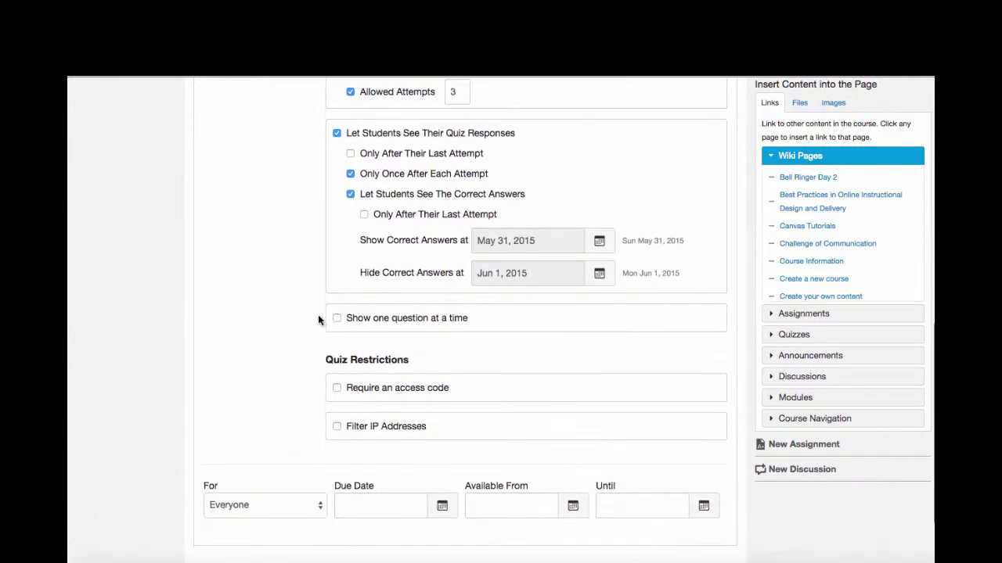
- Show questions one at a time and lock each question after it is answered
left_click(337, 319)
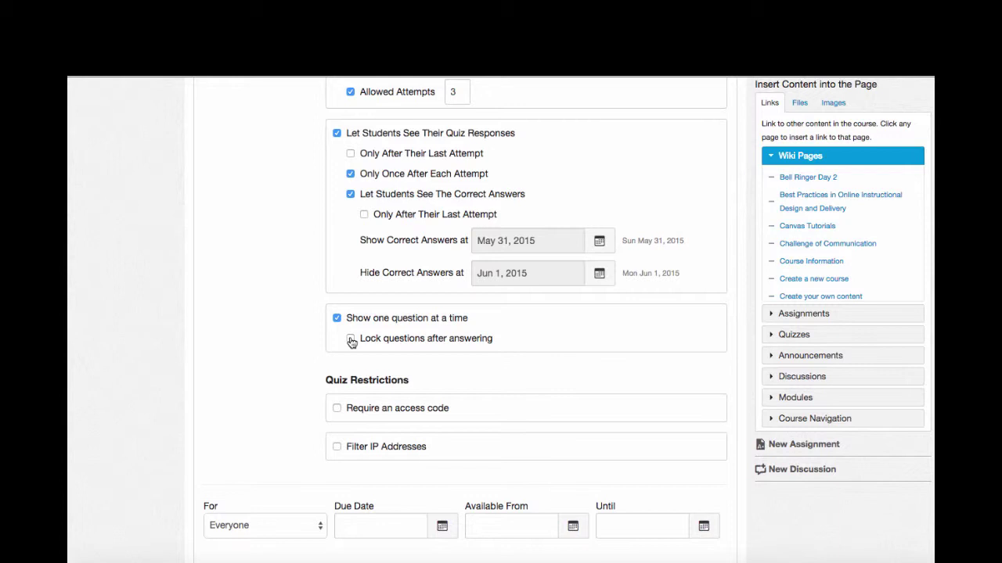
left_click(351, 340)
scroll(350, 366, "down", 2)
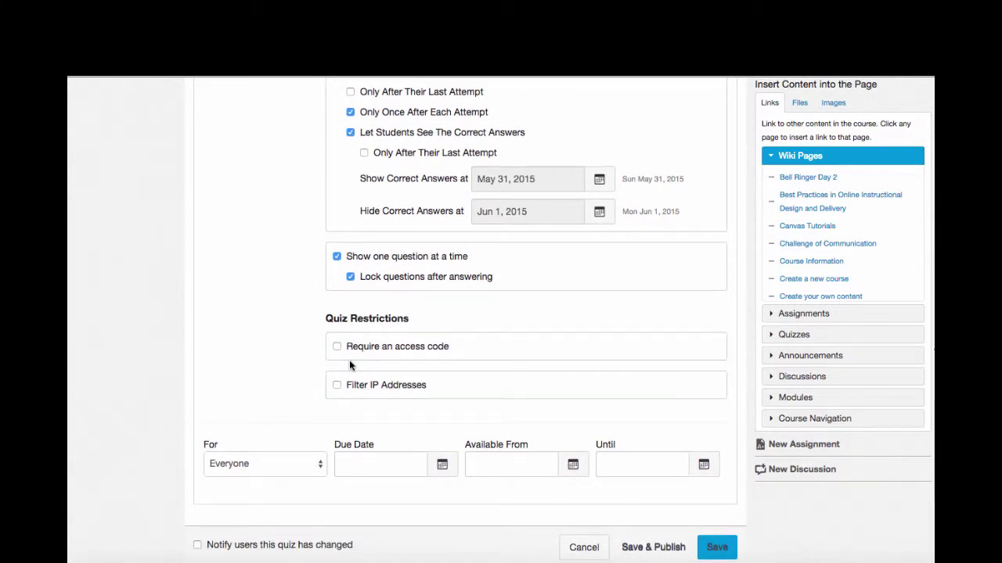
scroll(349, 365, "down", 1)
- Require an access code, enter the code, and turn on IP address filtering
left_click(337, 331)
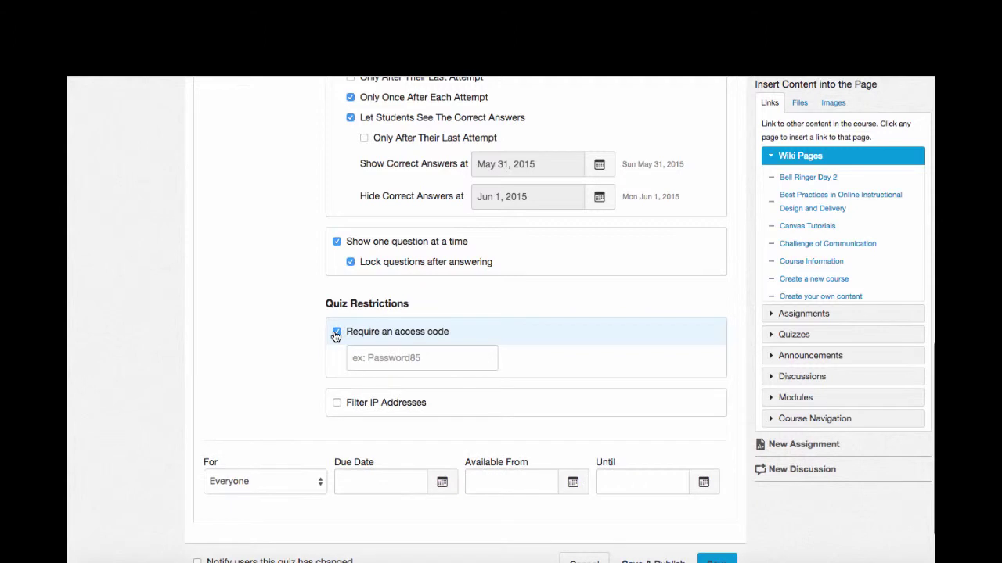
left_click(385, 357)
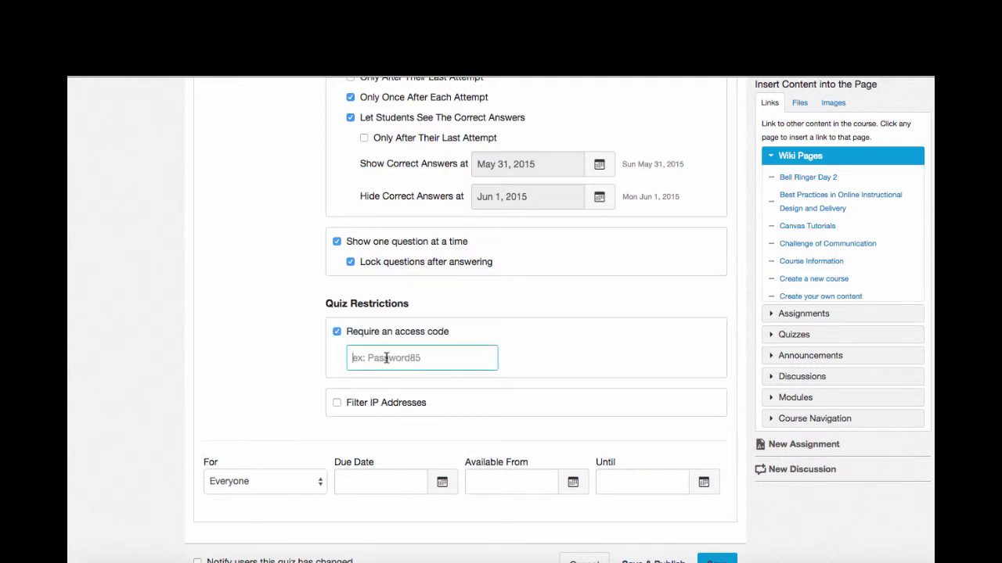
type("anvas")
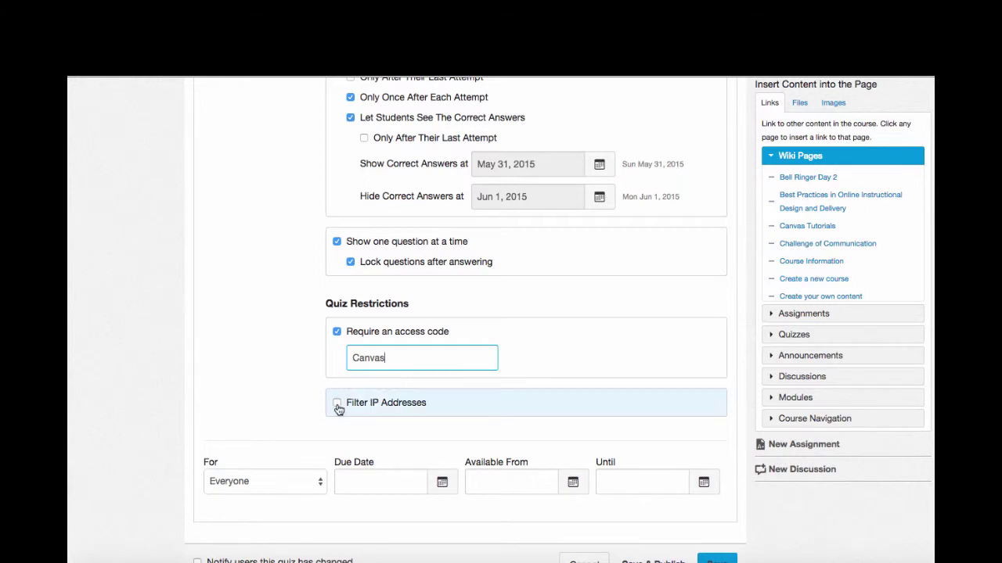
left_click(337, 407)
left_click(437, 427)
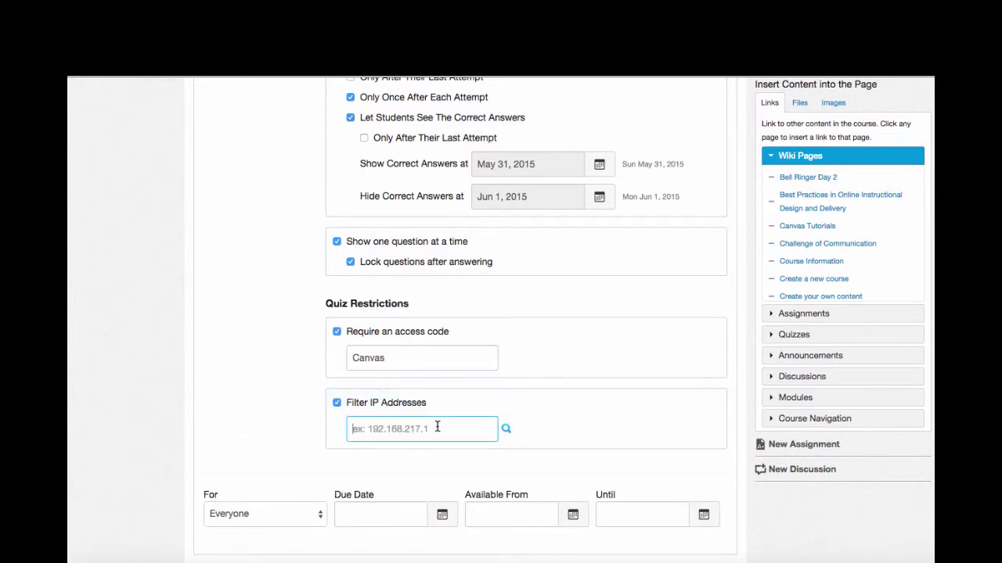
scroll(563, 435, "down", 3)
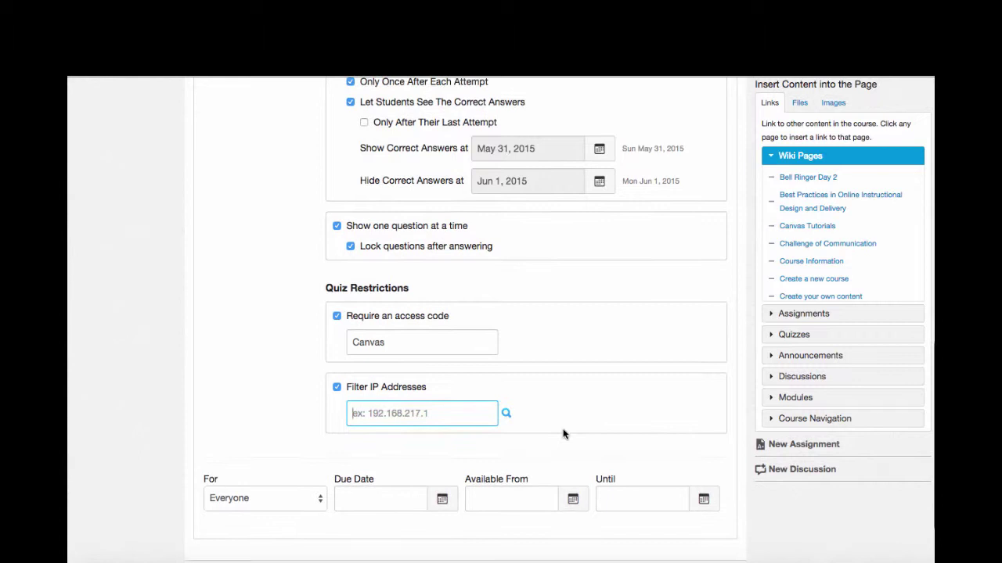
scroll(564, 434, "down", 1)
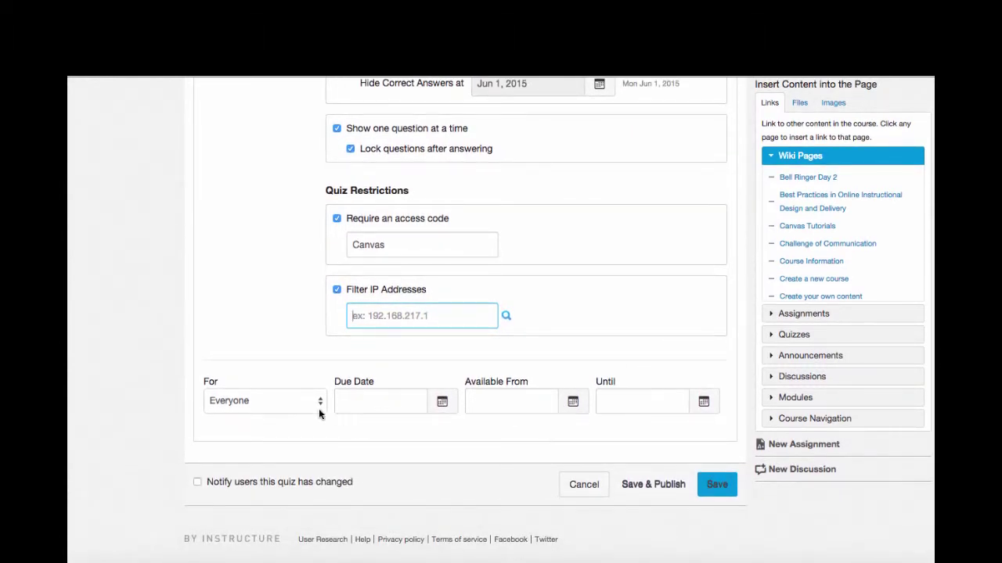
- Keep the dates for Everyone and set the due date to May 31, 2015
left_click(291, 407)
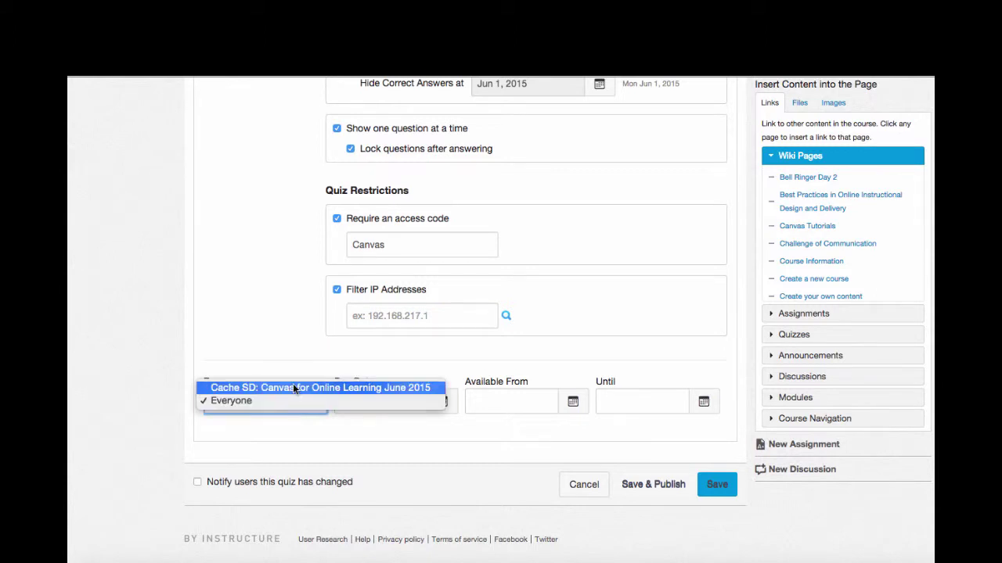
left_click(303, 423)
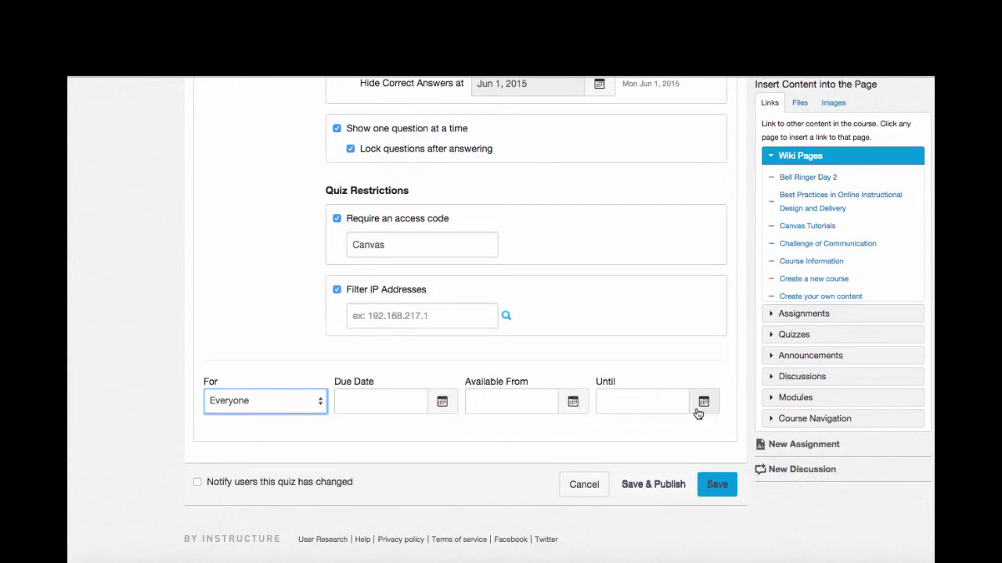
left_click(441, 403)
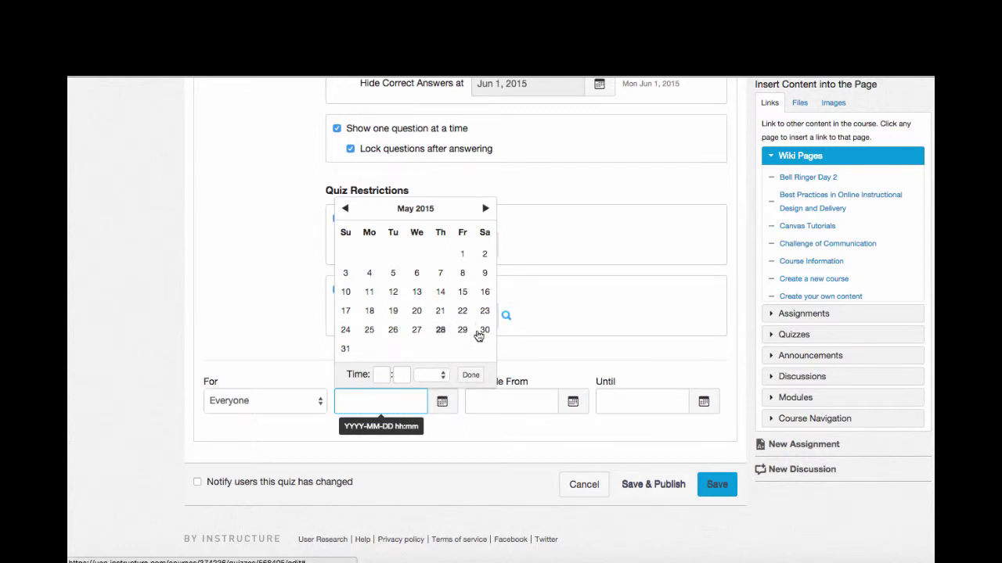
left_click(346, 351)
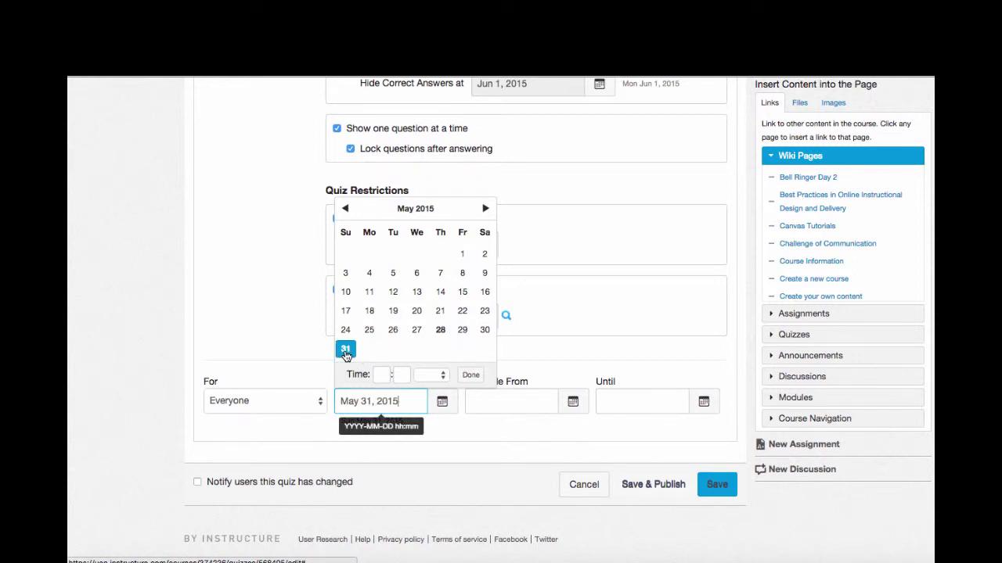
left_click(499, 443)
- Make the quiz available from May 28 until May 31, 2015
left_click(574, 402)
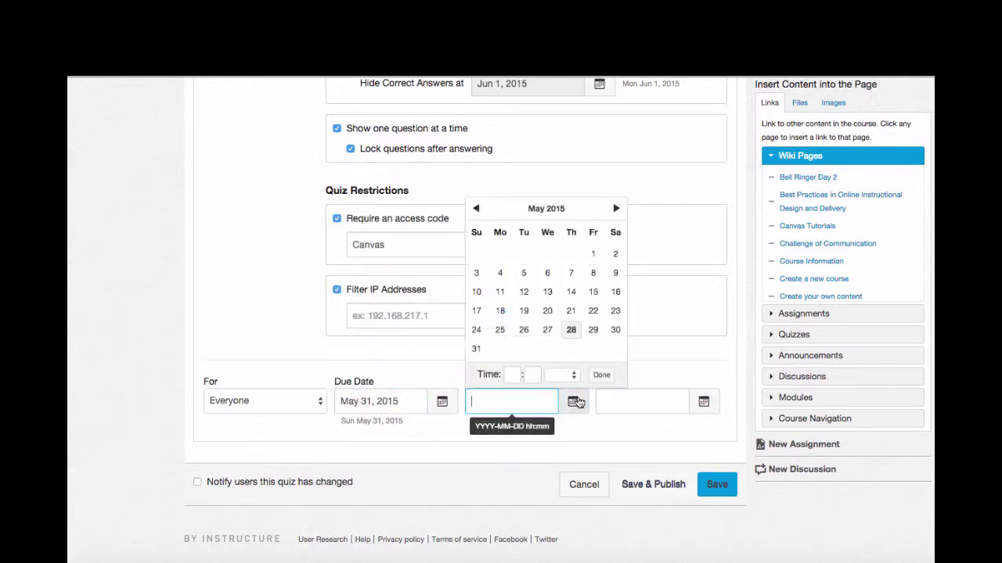
left_click(571, 330)
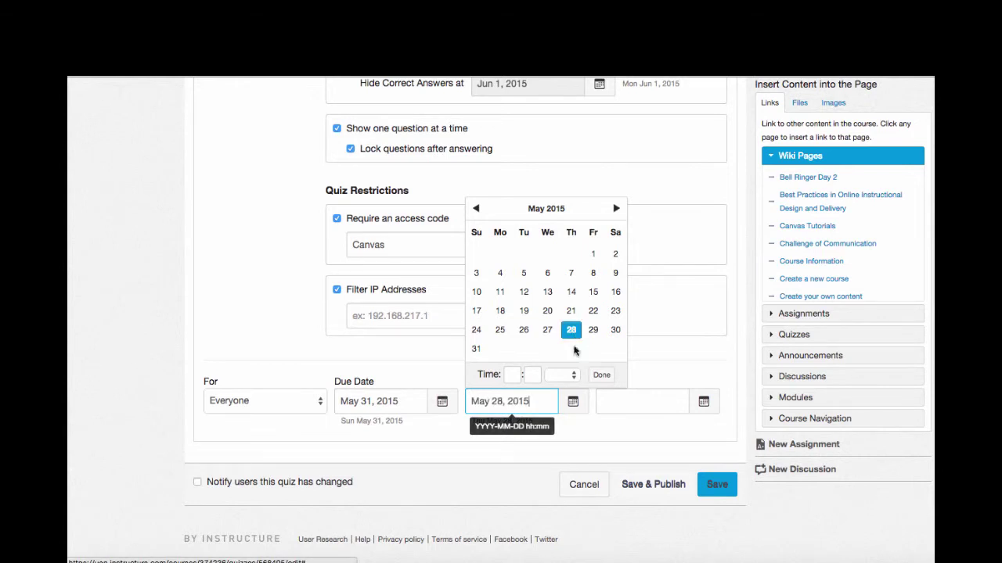
left_click(703, 402)
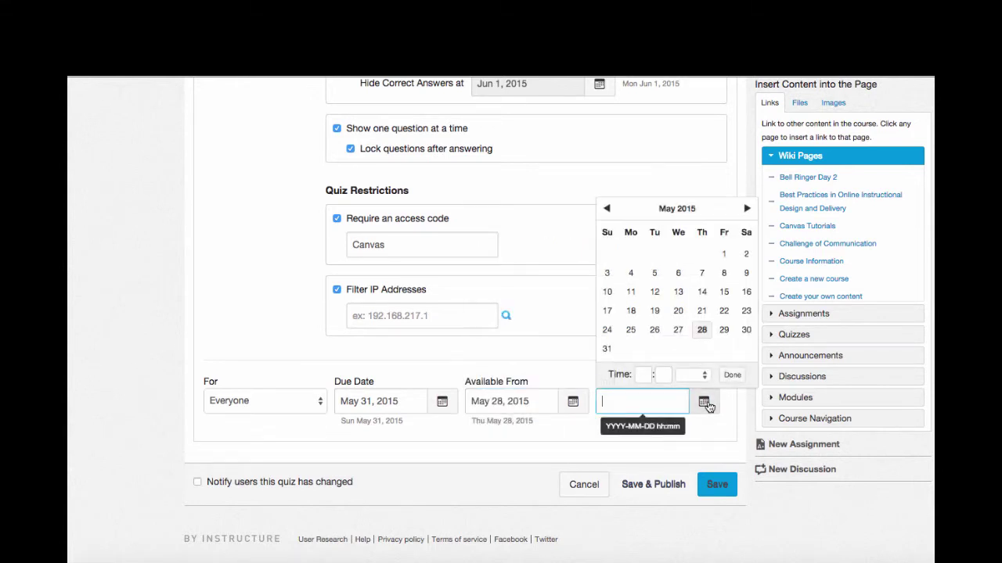
left_click(609, 352)
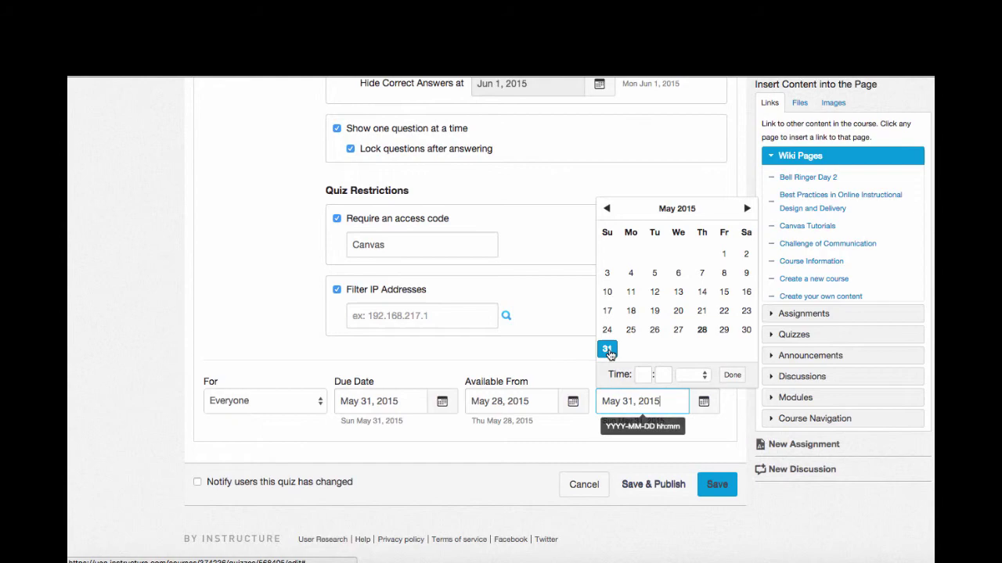
left_click(607, 451)
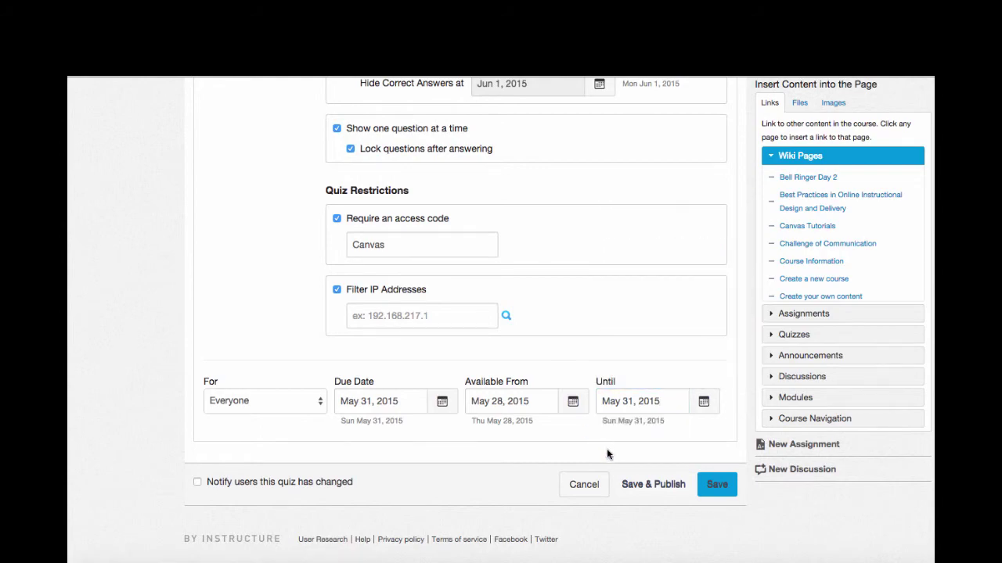